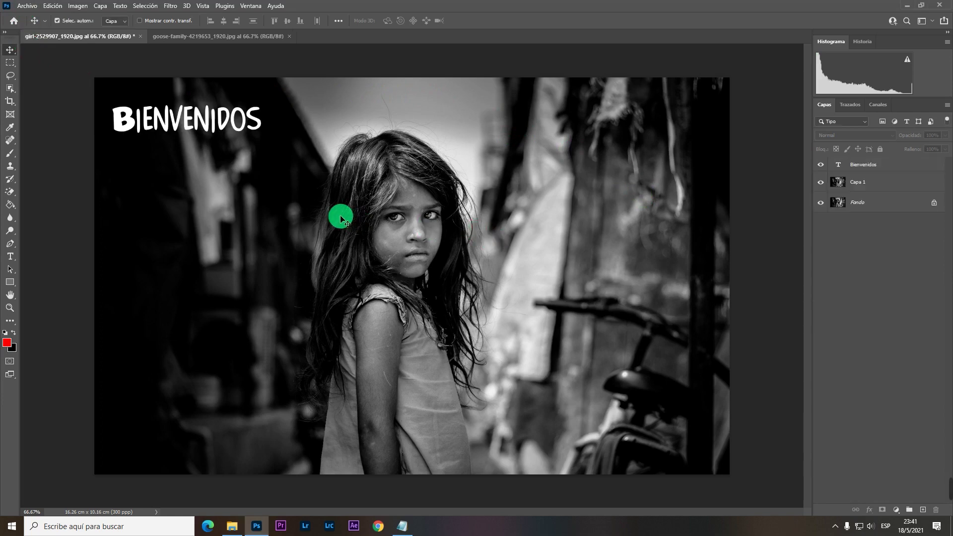
Open the Archivo menu to review the save commands for the Bienvenidos girl photo
left_click(26, 5)
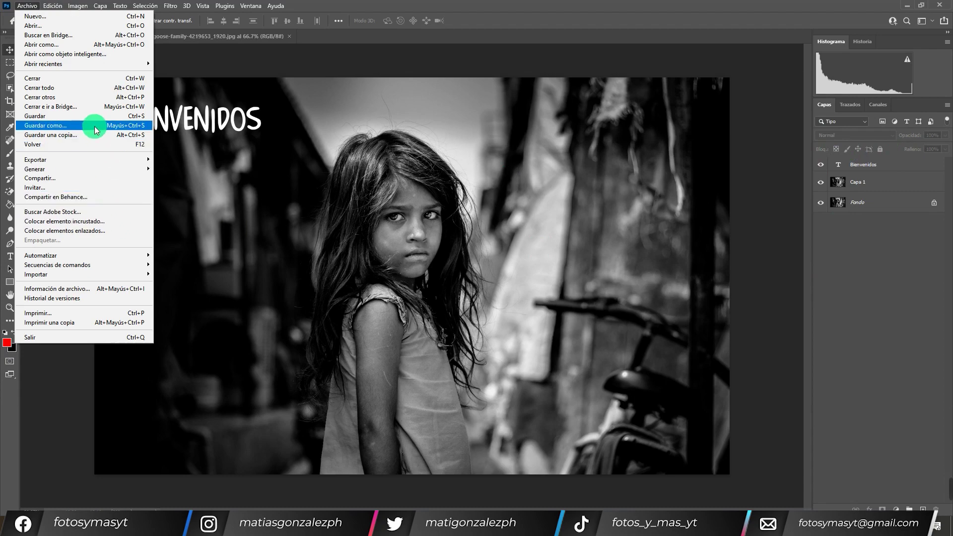
left_click(72, 127)
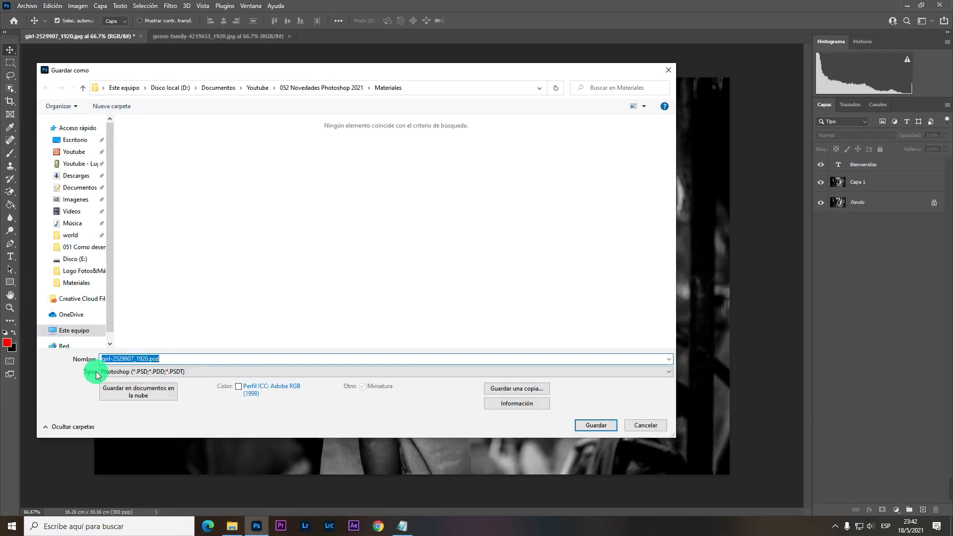
left_click(104, 372)
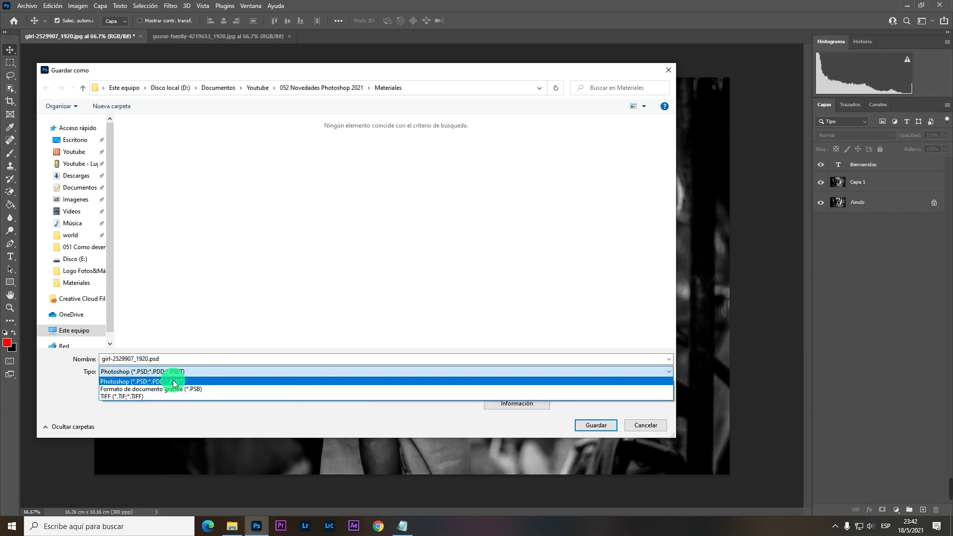
left_click(647, 425)
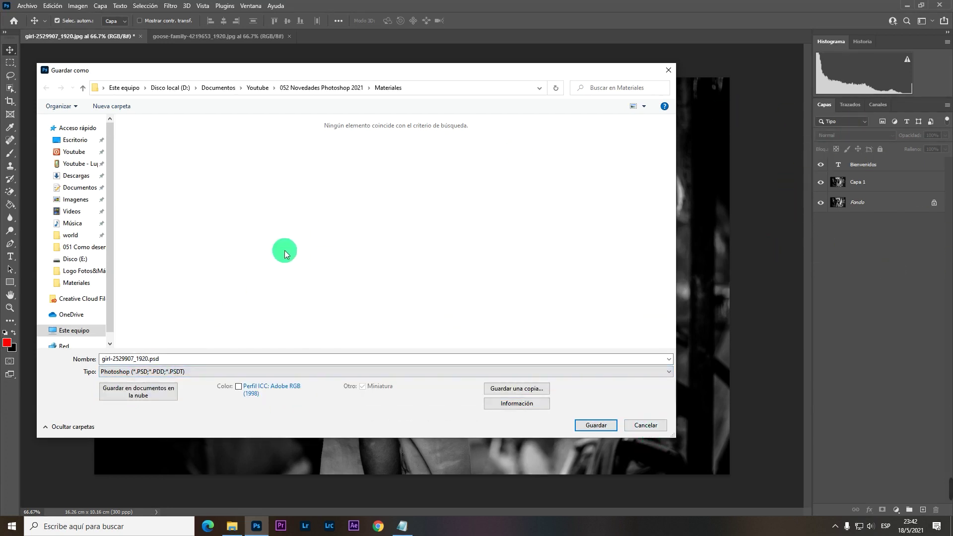
left_click(637, 426)
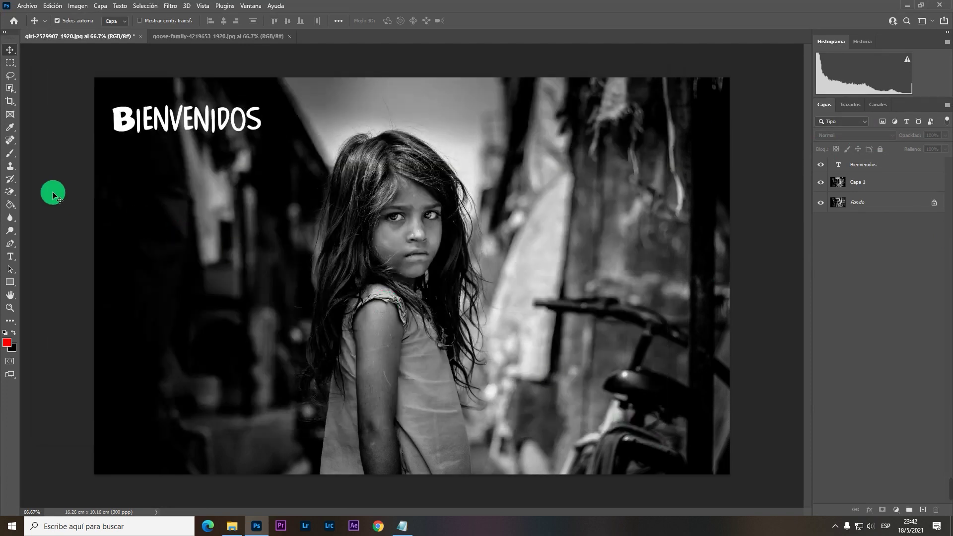
left_click(27, 6)
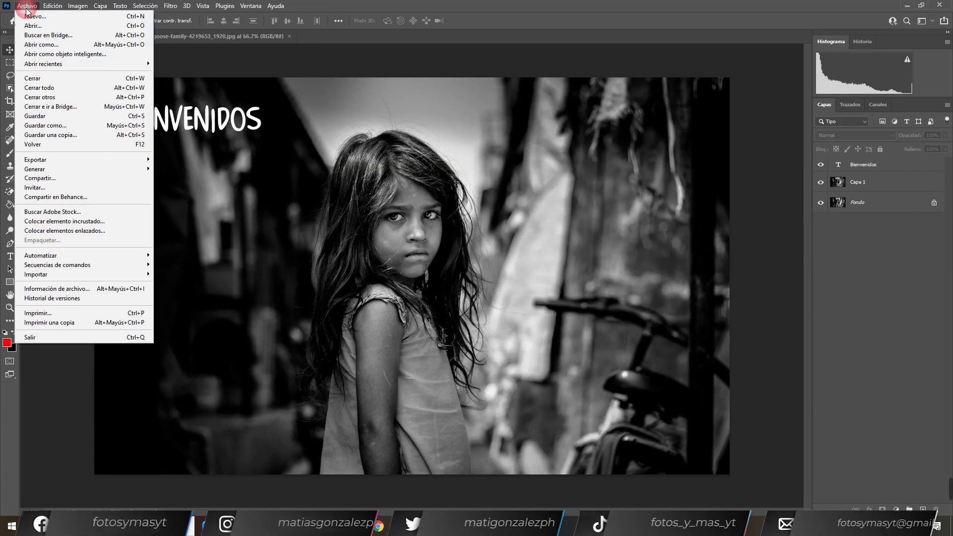
Start Guardar una copia for the girl photo and check the Tipo formats, keeping JPEG
left_click(58, 134)
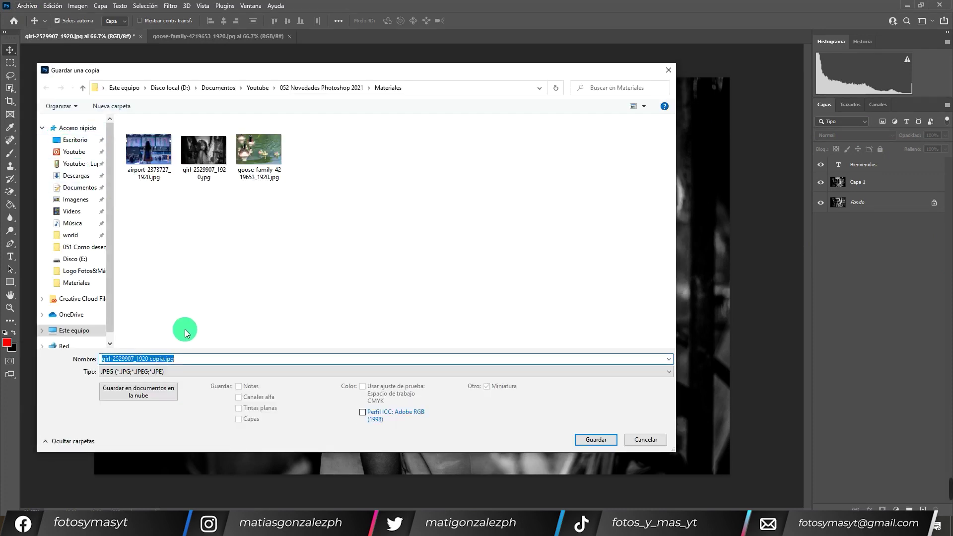
left_click(142, 373)
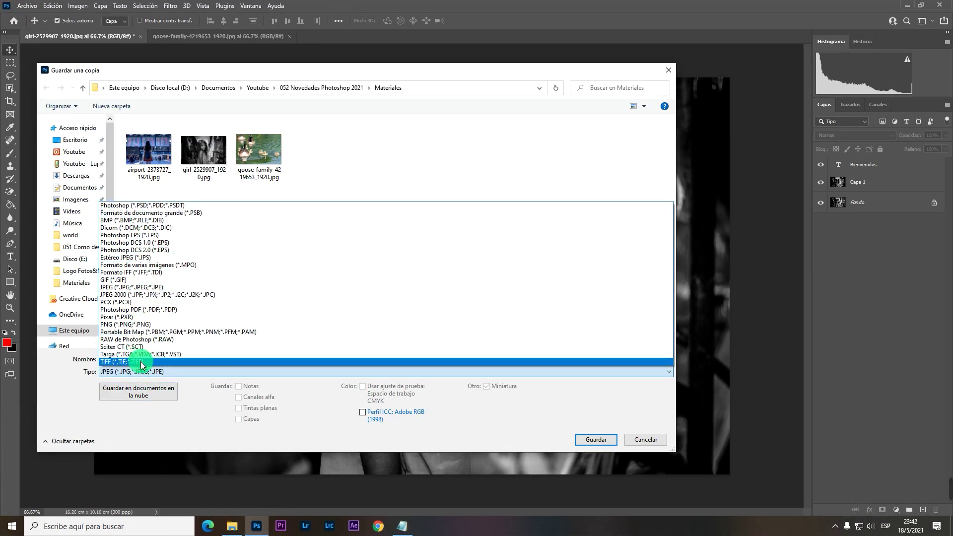
left_click(62, 407)
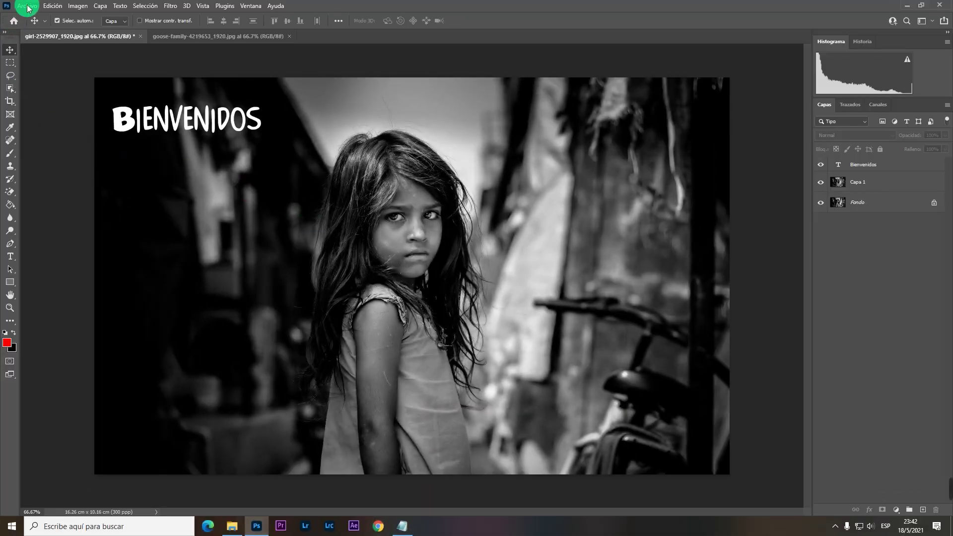
left_click(27, 5)
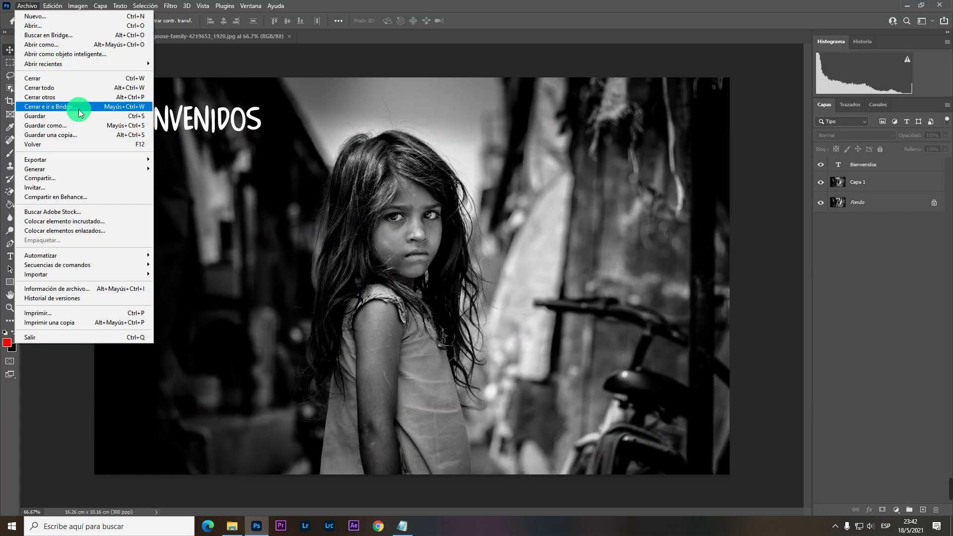
left_click(77, 125)
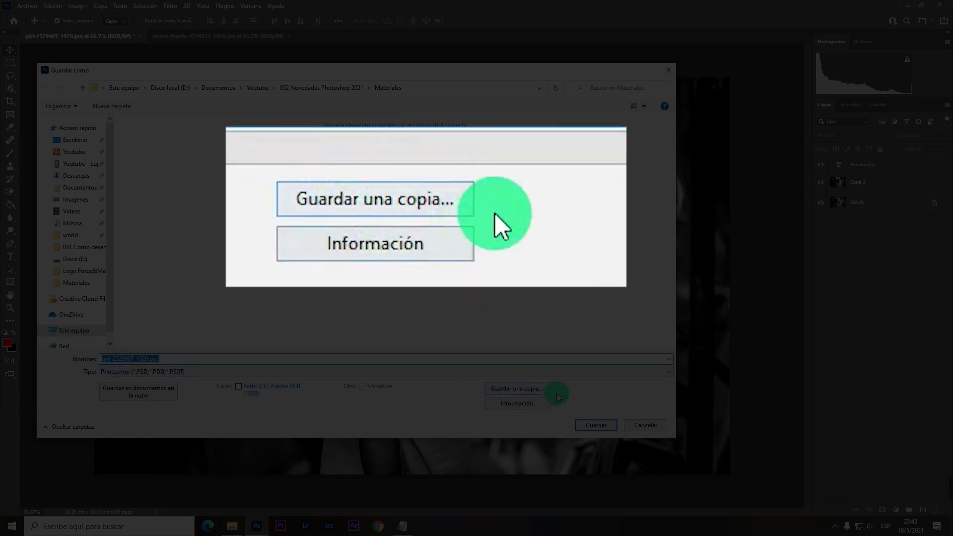
left_click(507, 389)
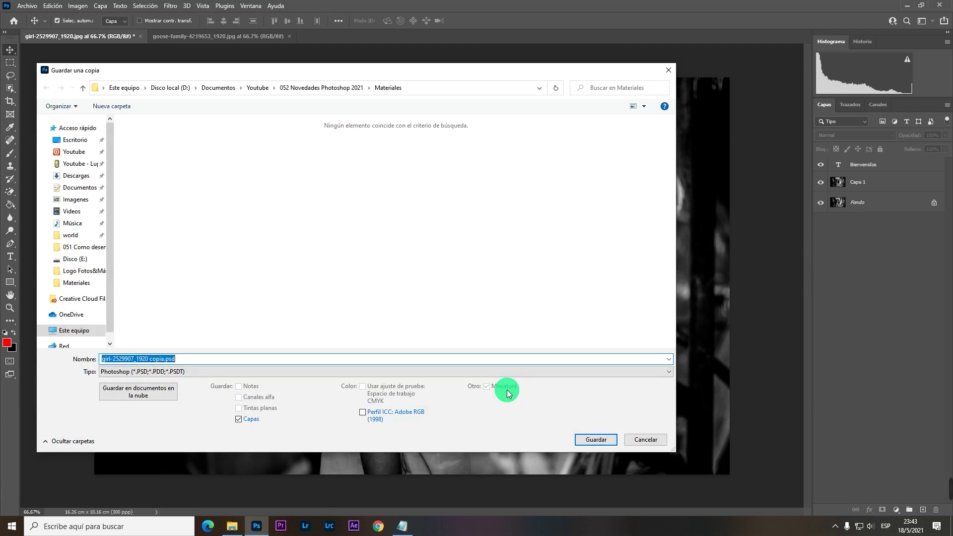
left_click(416, 372)
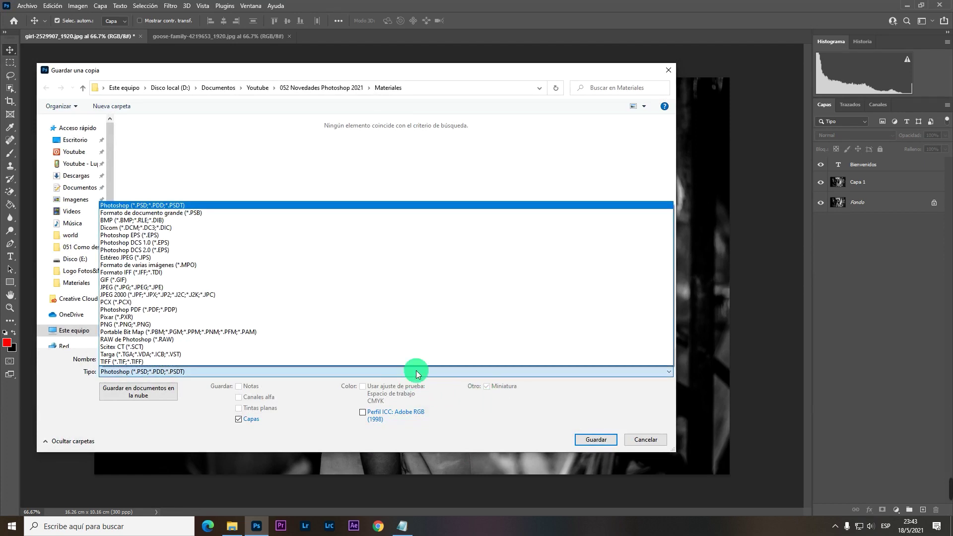
left_click(416, 371)
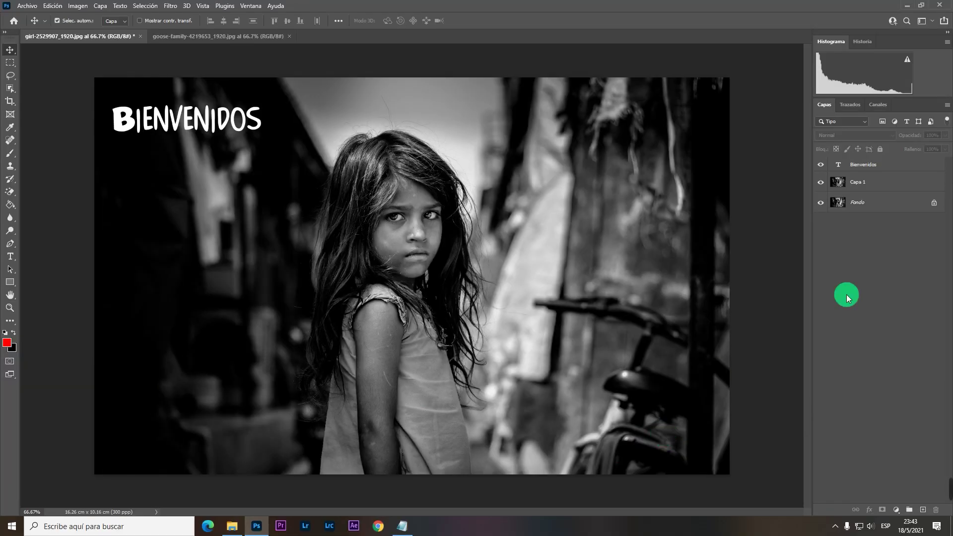
left_click(822, 166)
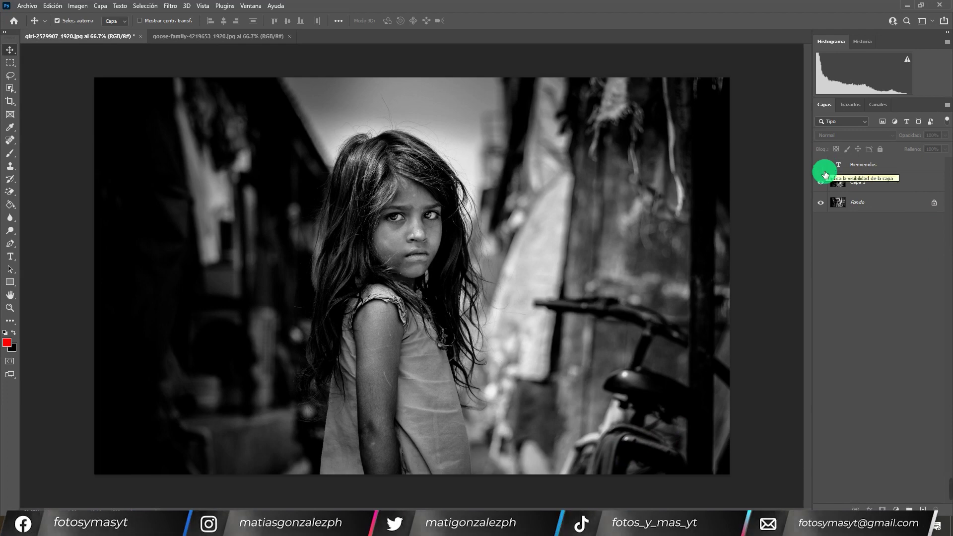
Select Capa 1 and preview the Colorear neural filter colorizing the girl photo
left_click(858, 183)
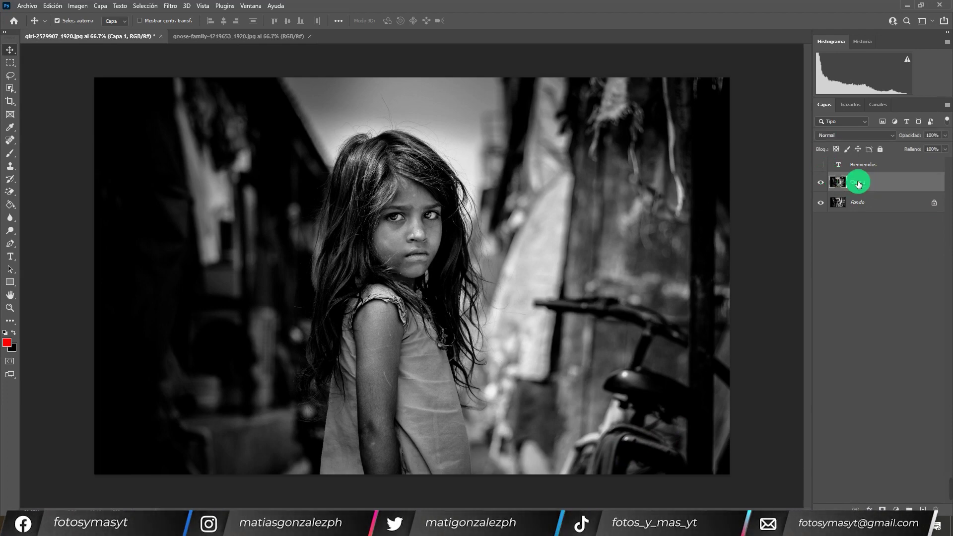
left_click(172, 6)
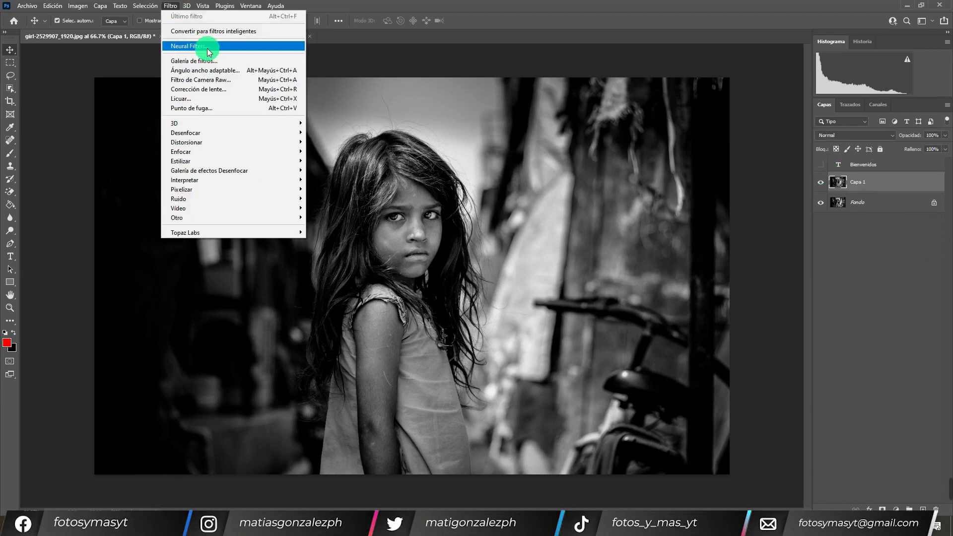
left_click(195, 46)
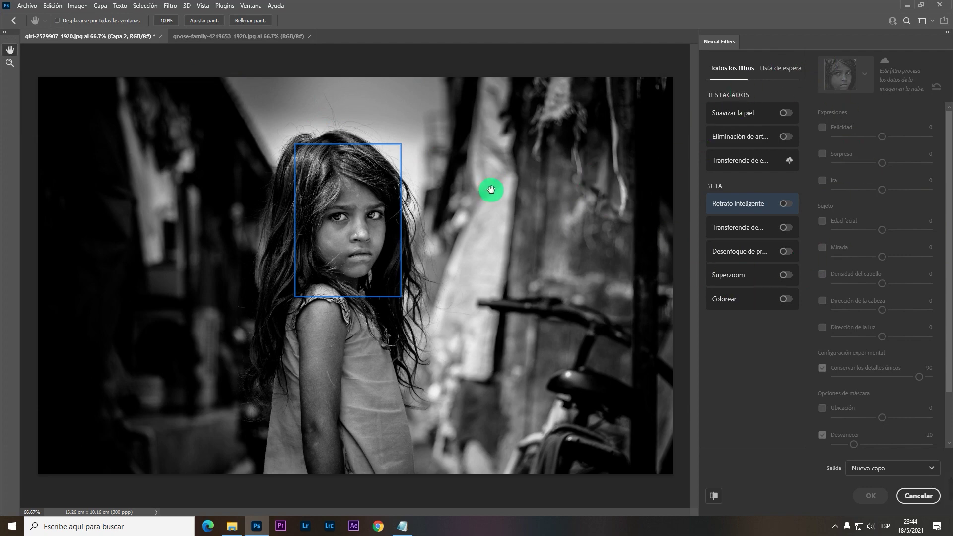
left_click(785, 299)
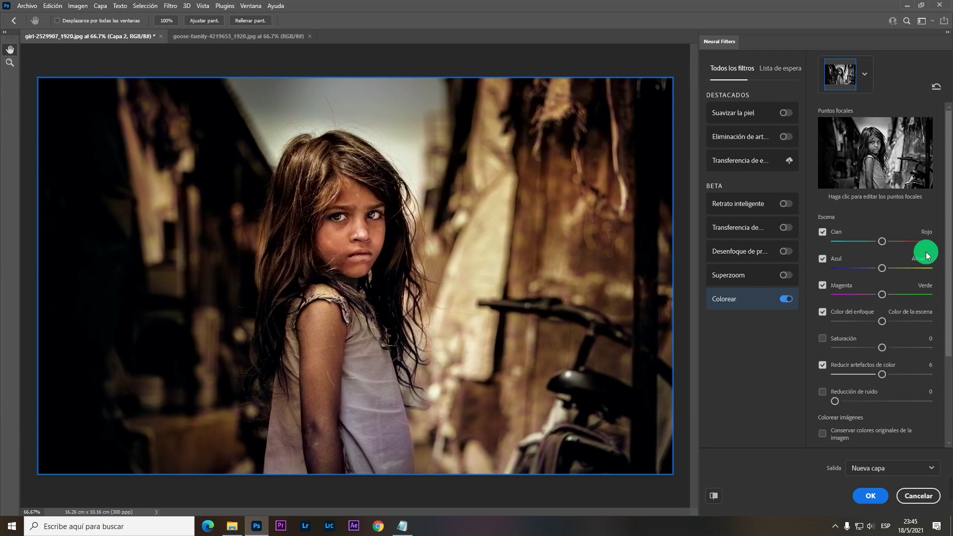
Set Colorear's Salida to a masked layer and apply it, creating Capa 2
left_click_drag(952, 291, 945, 341)
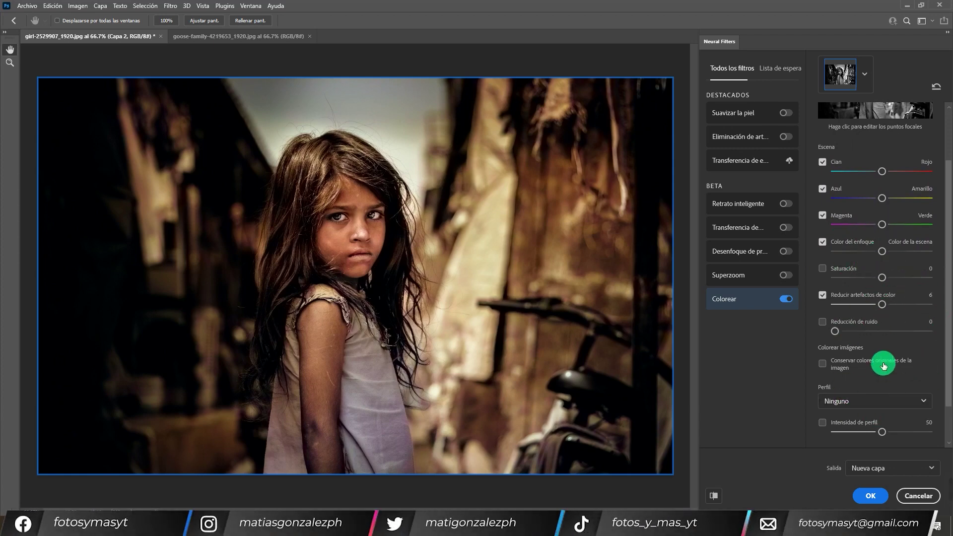
scroll(904, 312, "up", 3)
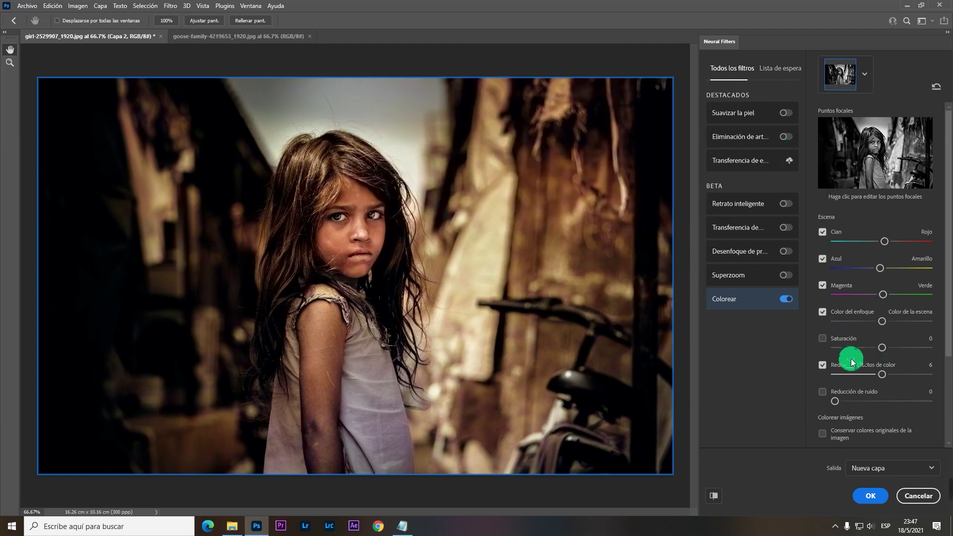
left_click(864, 468)
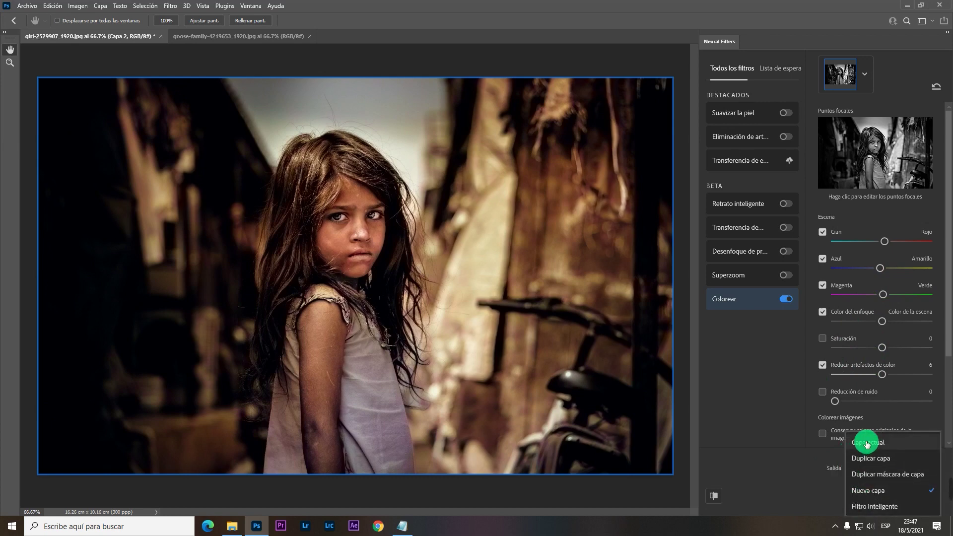
left_click(869, 475)
left_click(880, 498)
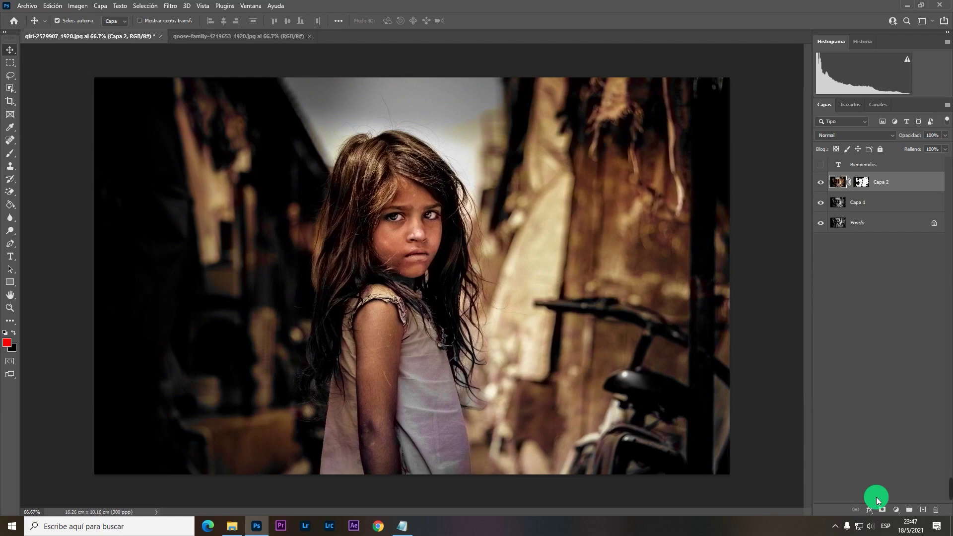
left_click_drag(862, 182, 863, 187)
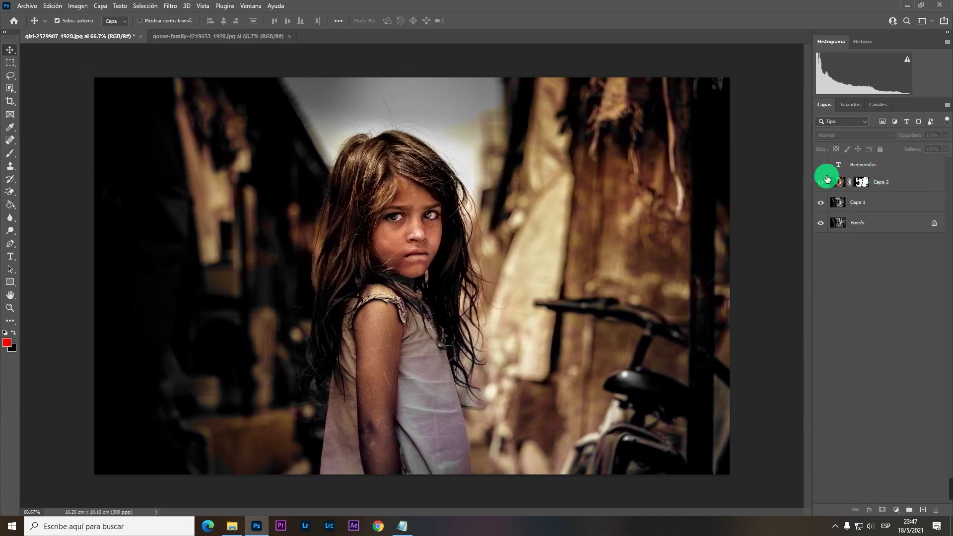
left_click_drag(864, 183, 864, 185)
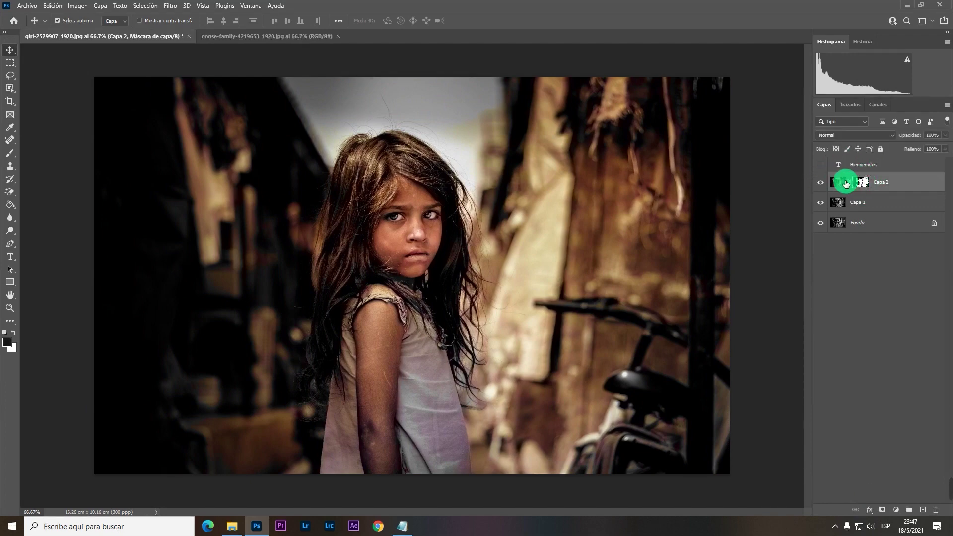
double_click(857, 181)
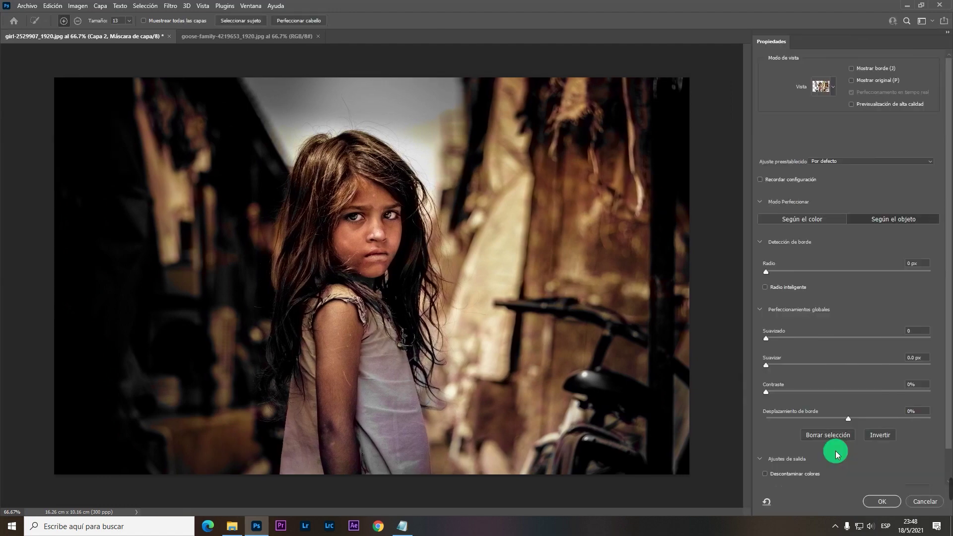
left_click(916, 501)
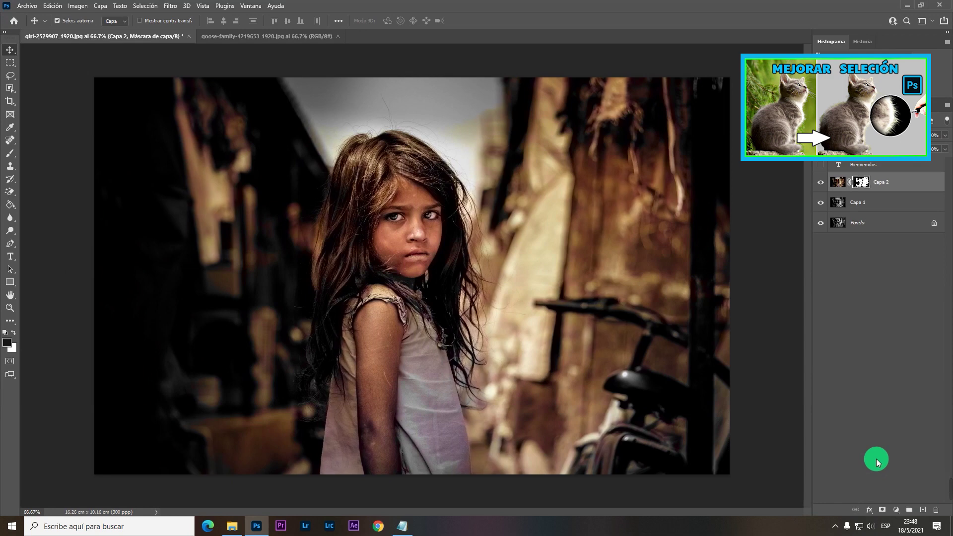
left_click(877, 459)
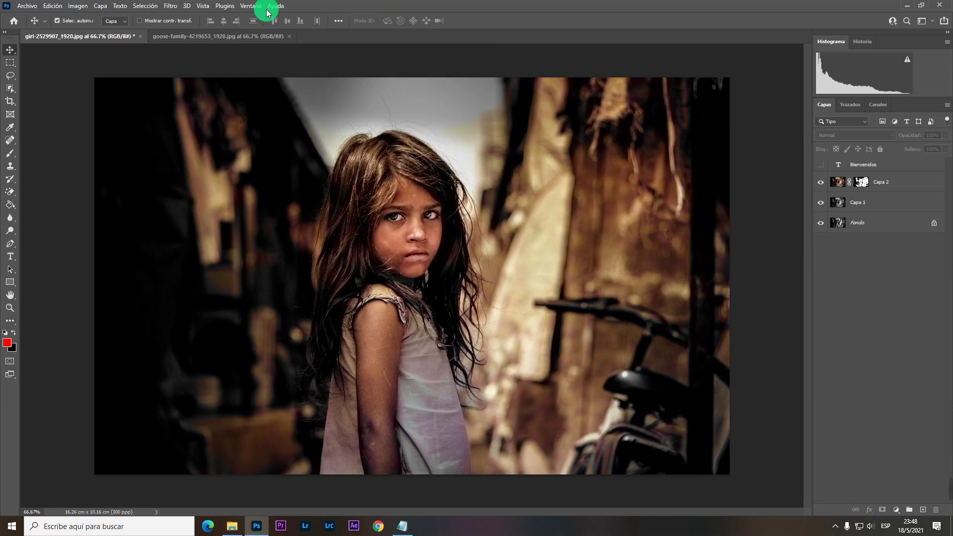
left_click(197, 36)
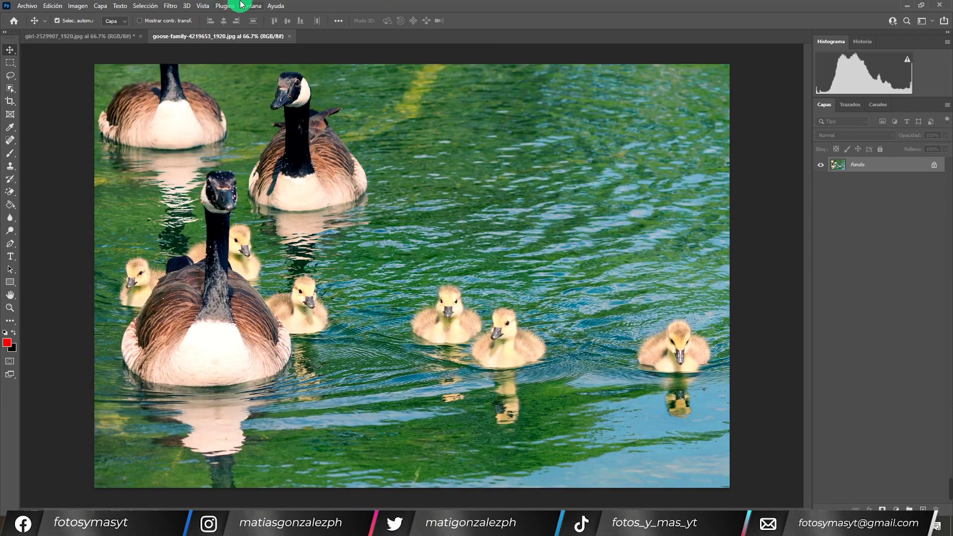
Open Neural Filters on the geese photo and enable Desenfoque de profundidad
left_click(168, 6)
left_click(178, 46)
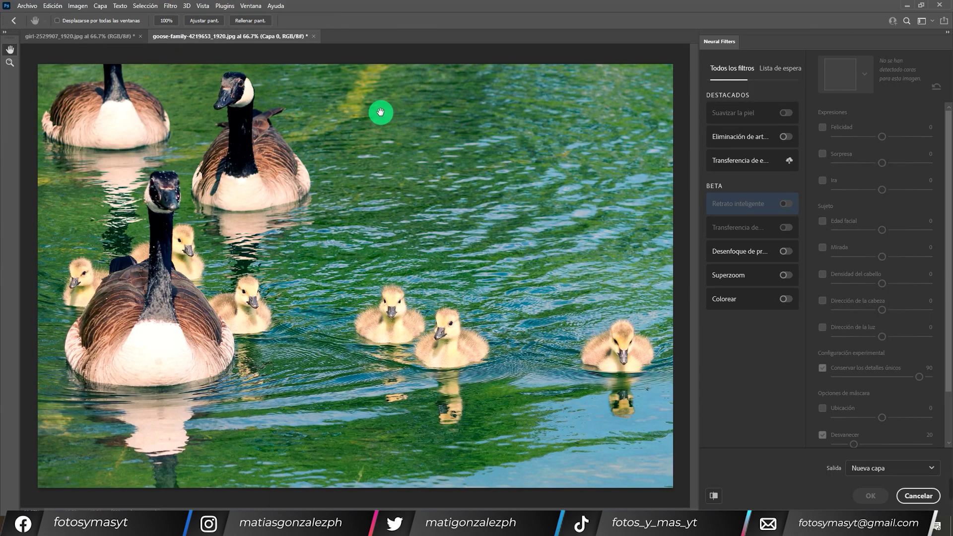
left_click_drag(396, 115, 473, 119)
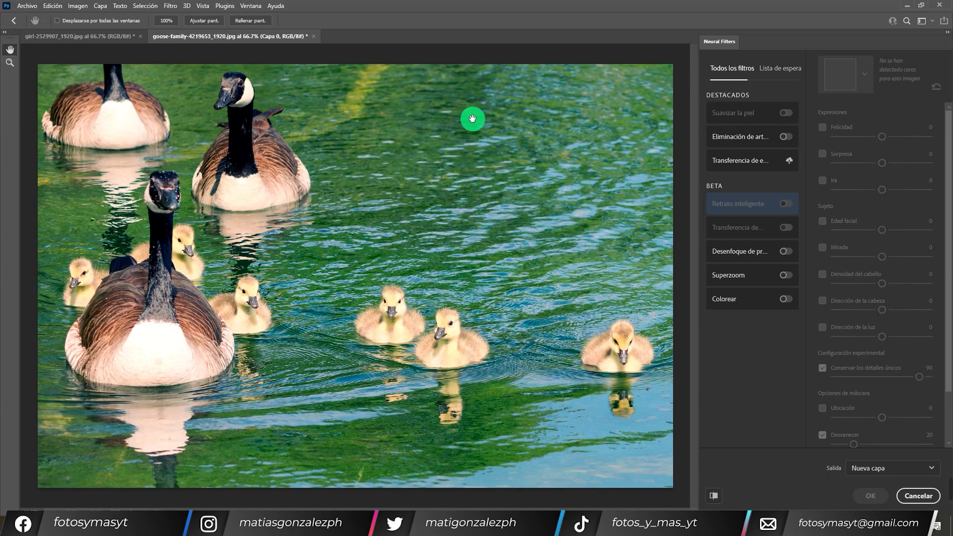
left_click(786, 252)
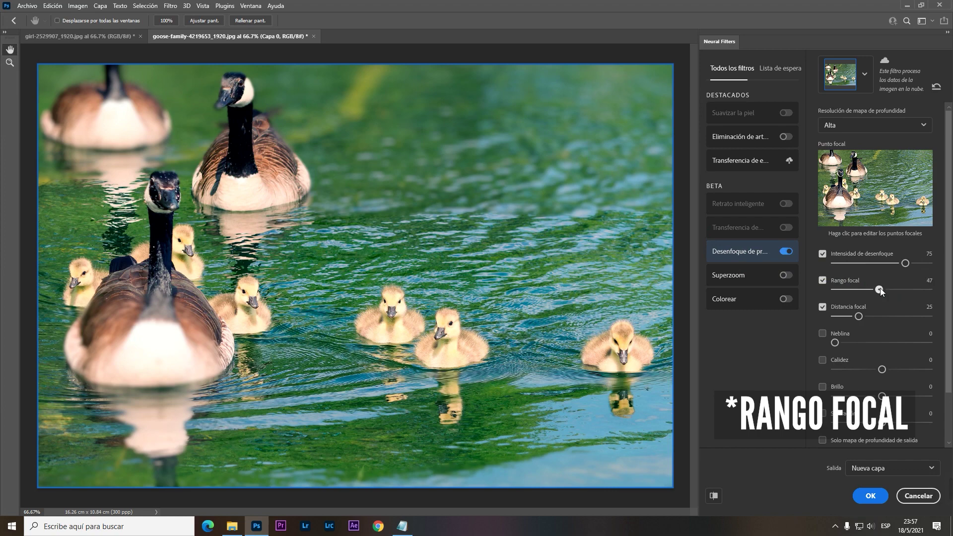
Drag the depth blur's Rango focal slider to the right toward 69
left_click_drag(881, 288, 884, 288)
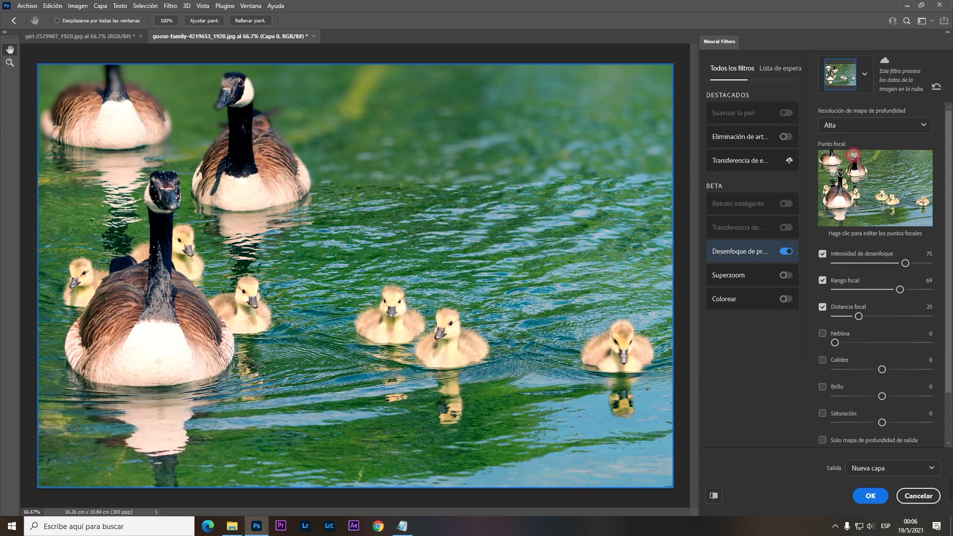
Place the depth blur's focal point on the rear adult goose
left_click(854, 156)
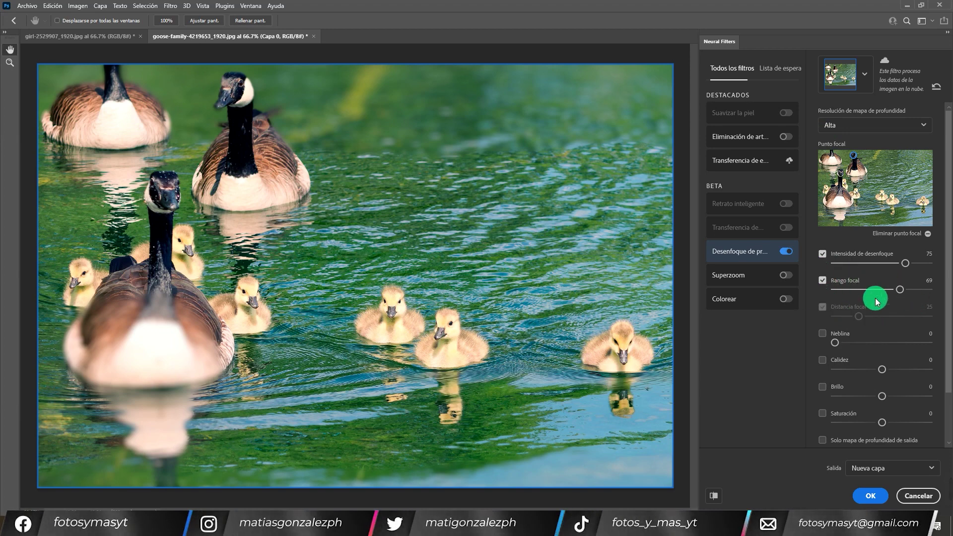
left_click_drag(947, 272, 950, 313)
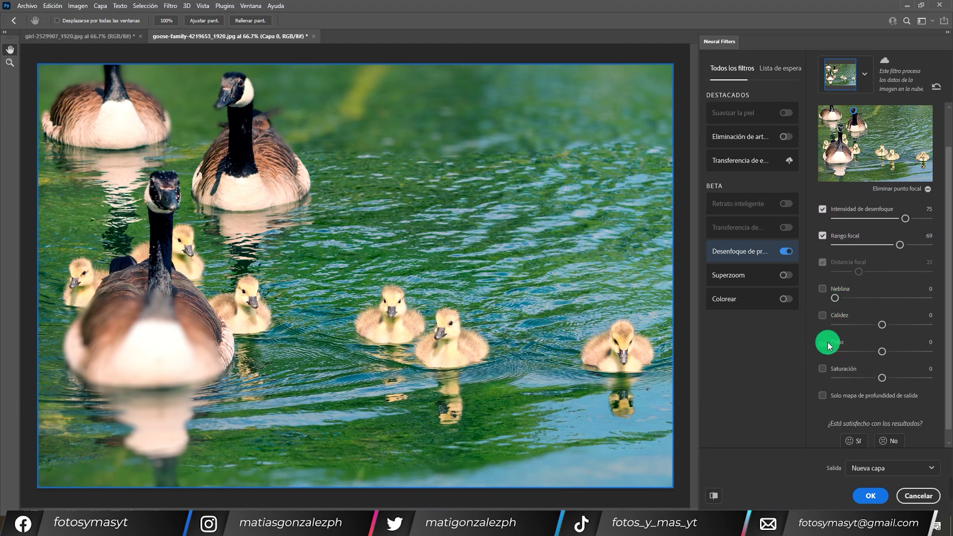
left_click_drag(950, 381, 951, 393)
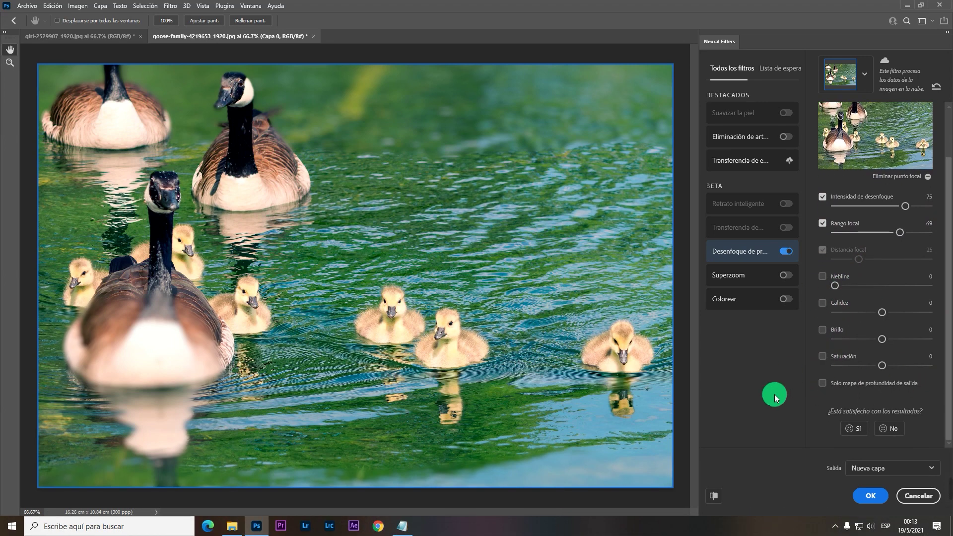
Check the Salida options, keeping Nueva capa, then browse the waitlisted neural filters
left_click(871, 468)
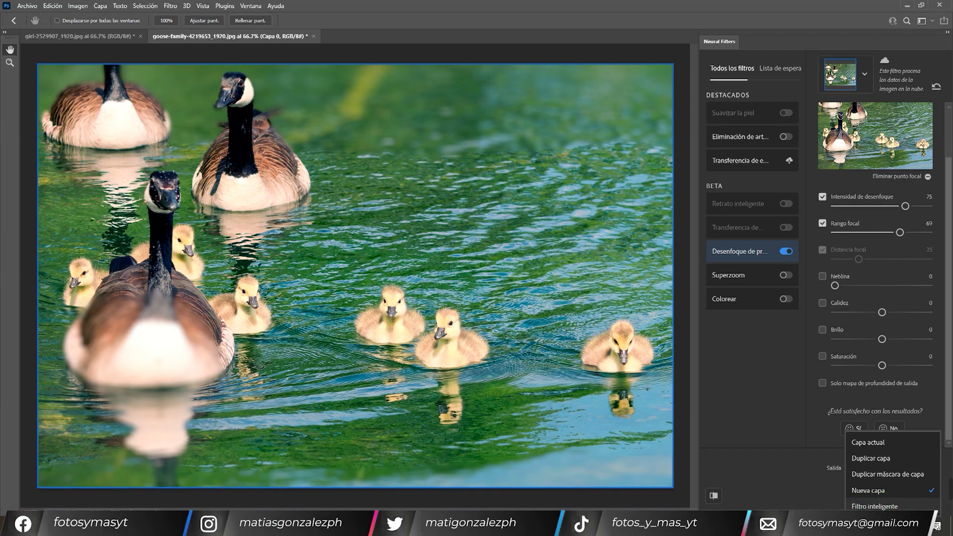
left_click(819, 503)
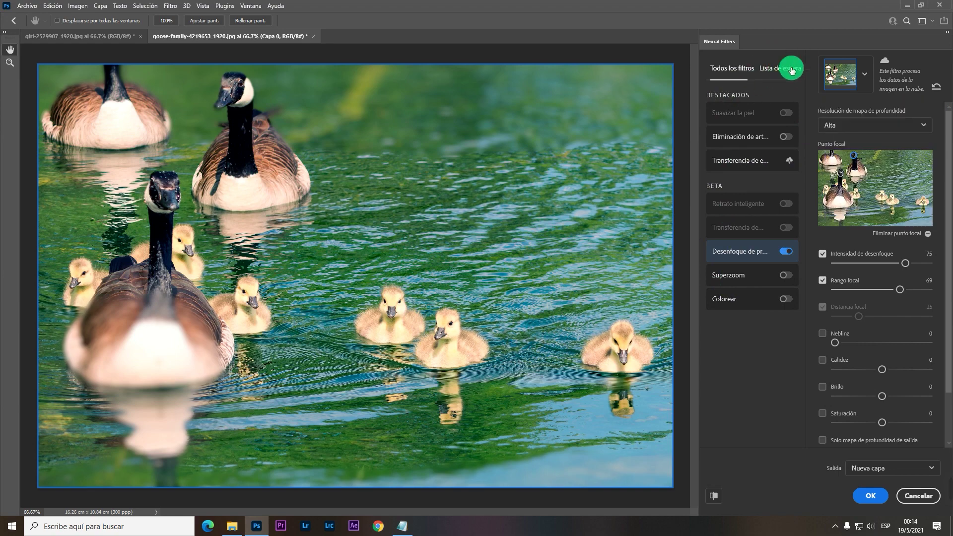
left_click(792, 69)
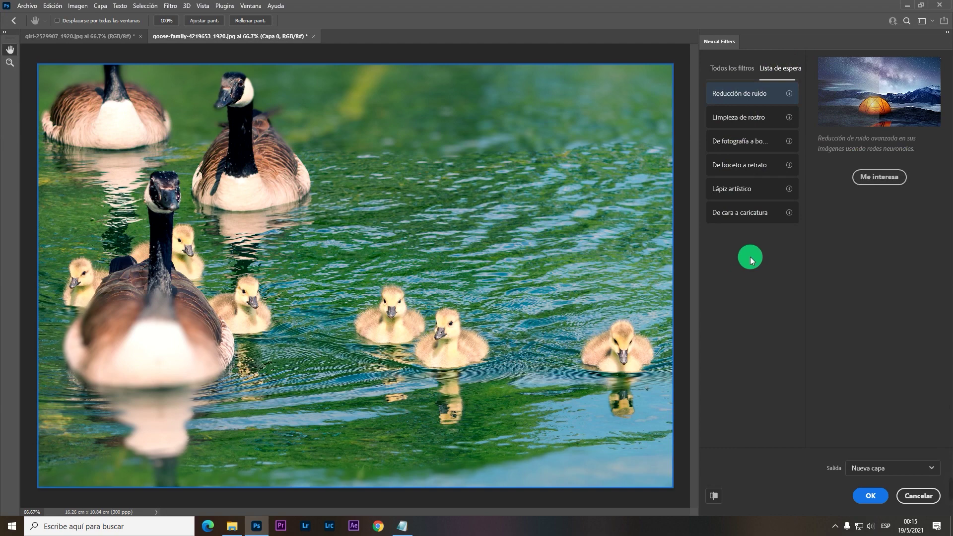
Read about waitlisted filters, then set the depth blur's Salida to Filtro inteligente
left_click(737, 119)
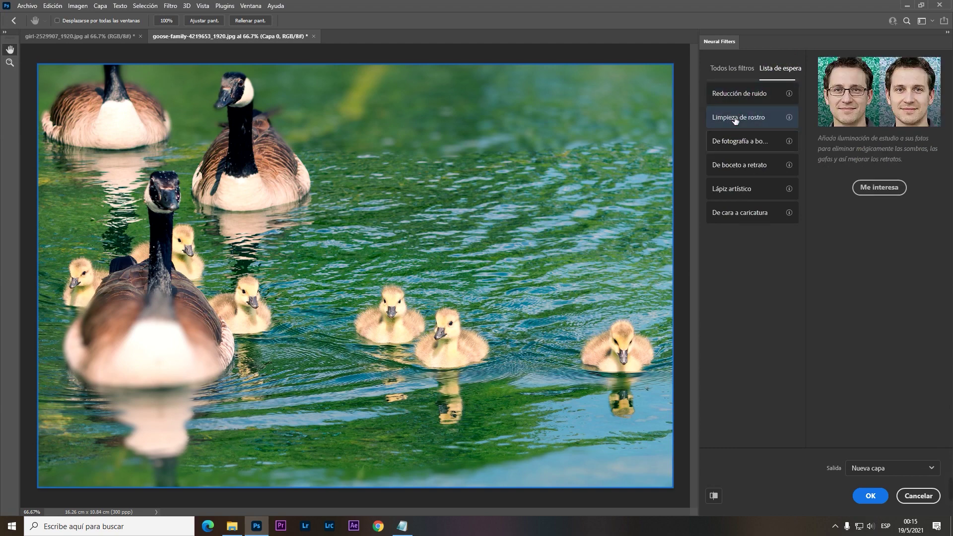
left_click(740, 165)
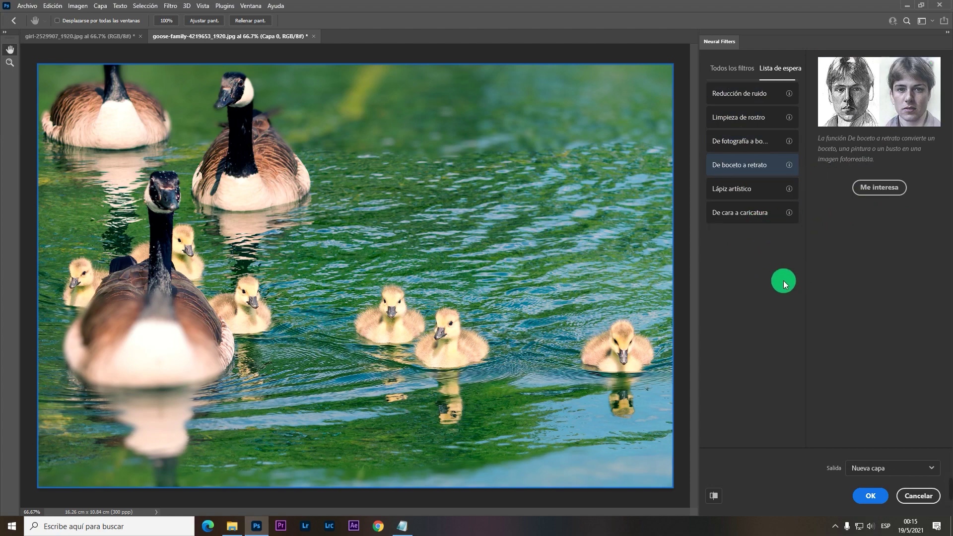
left_click(879, 497)
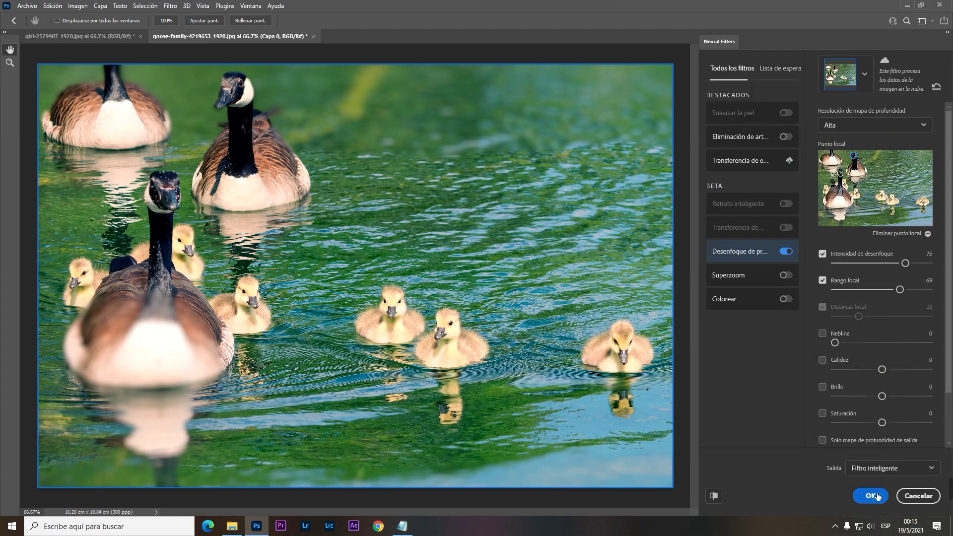
Apply depth blur as a smart filter on Capa 0, then read the 22.4 new-features article
left_click(870, 496)
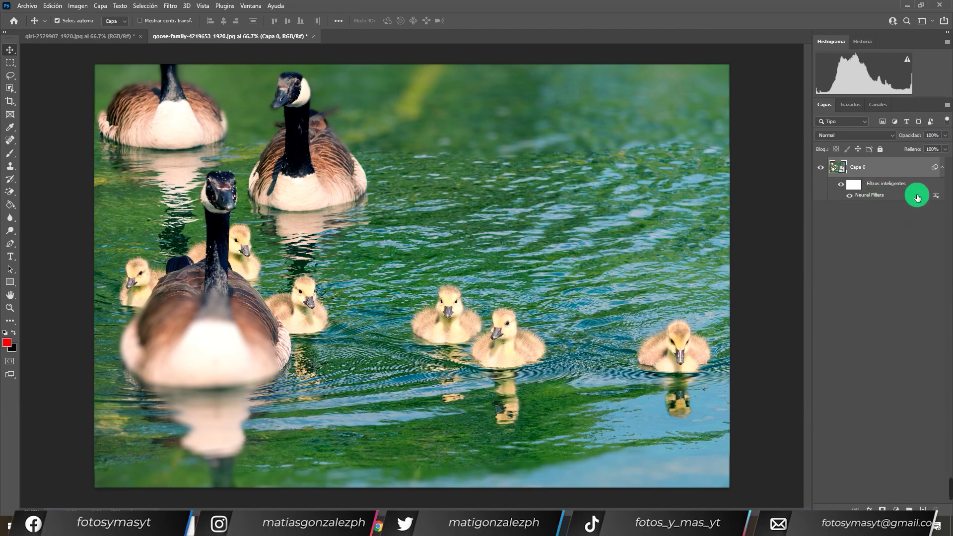
left_click(914, 198)
key("ctrl+f")
scroll(614, 169, "down", 5)
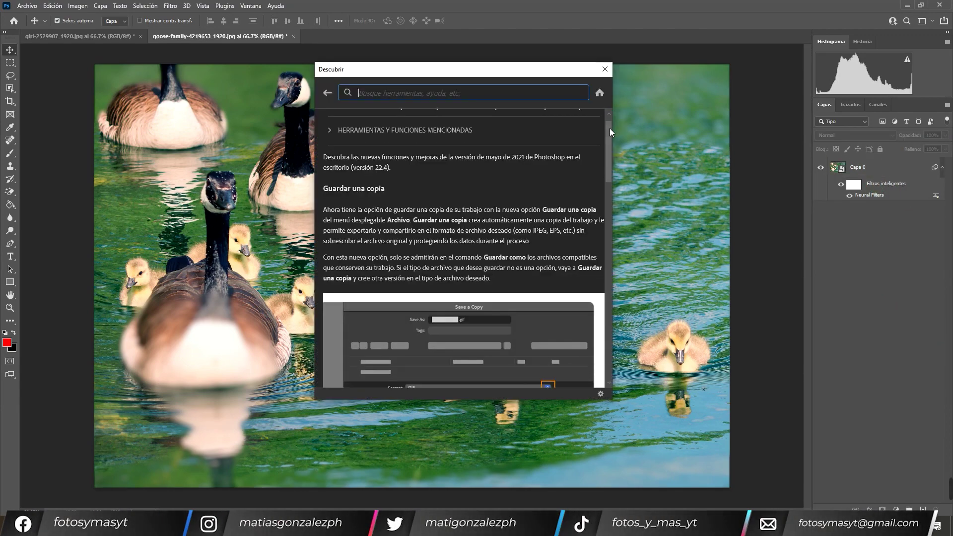
mouse_move(614, 168)
left_mouse_down()
mouse_move(611, 295)
mouse_move(436, 188)
left_mouse_up()
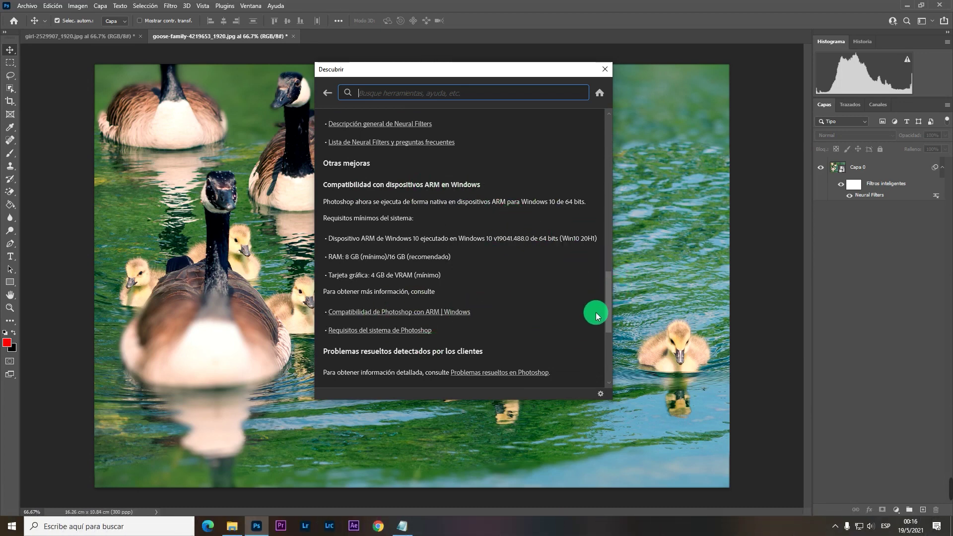
left_click_drag(609, 309, 612, 337)
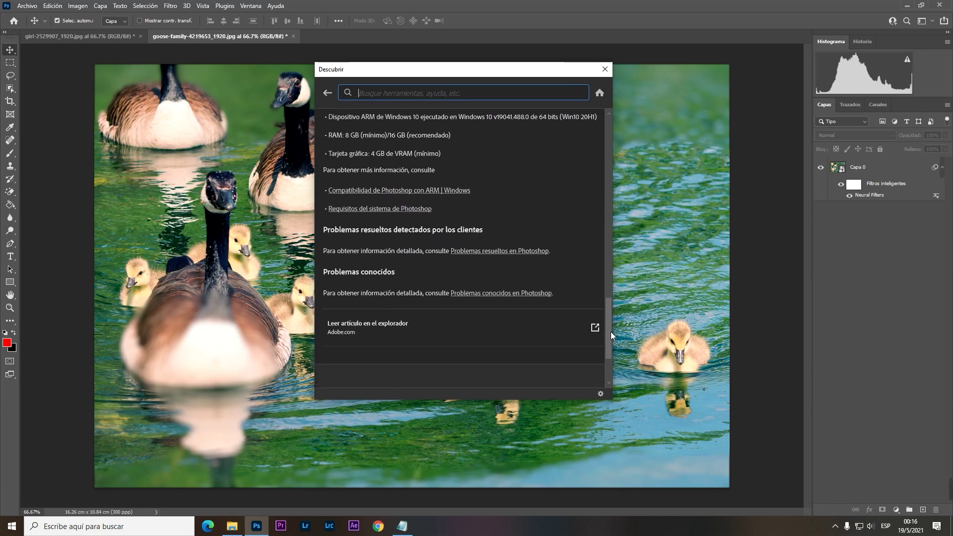